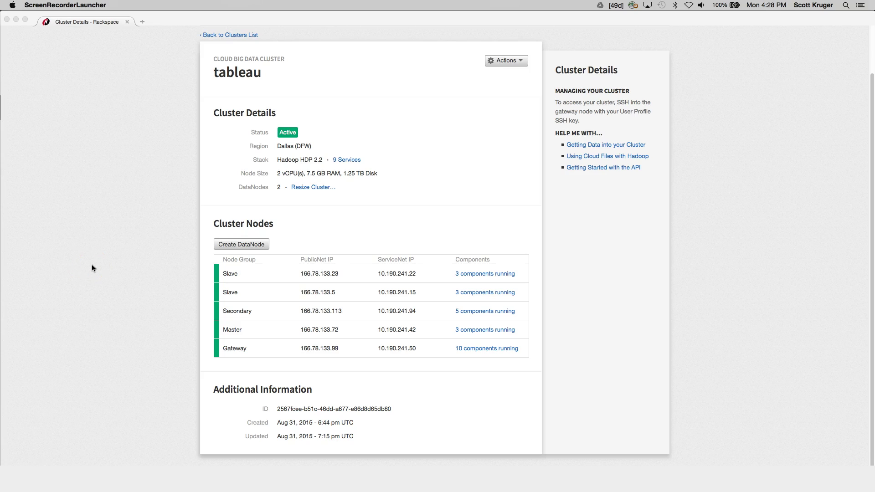
- In Firefox, show the tableau cluster's 9 stack services, including HDFS, YARN, Hive and Zookeeper
click(345, 160)
click(345, 159)
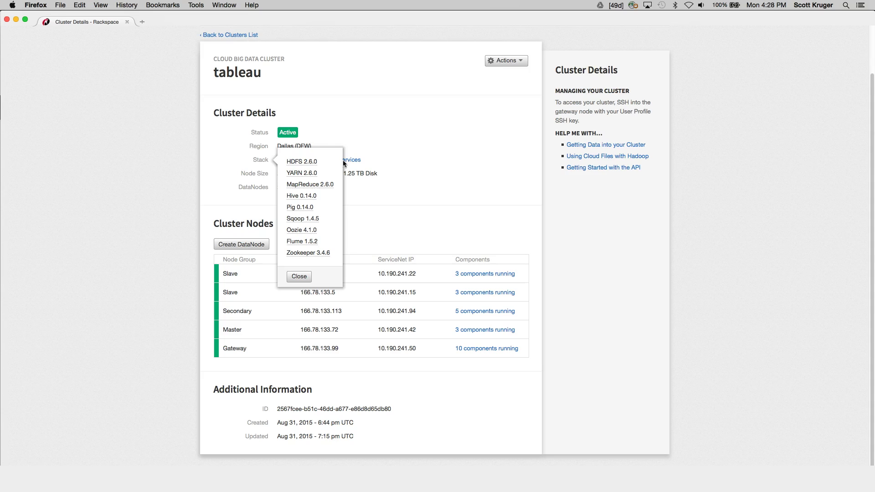
- Close the stack list, review the Gateway node's 10 running components, then dismiss that list
click(441, 208)
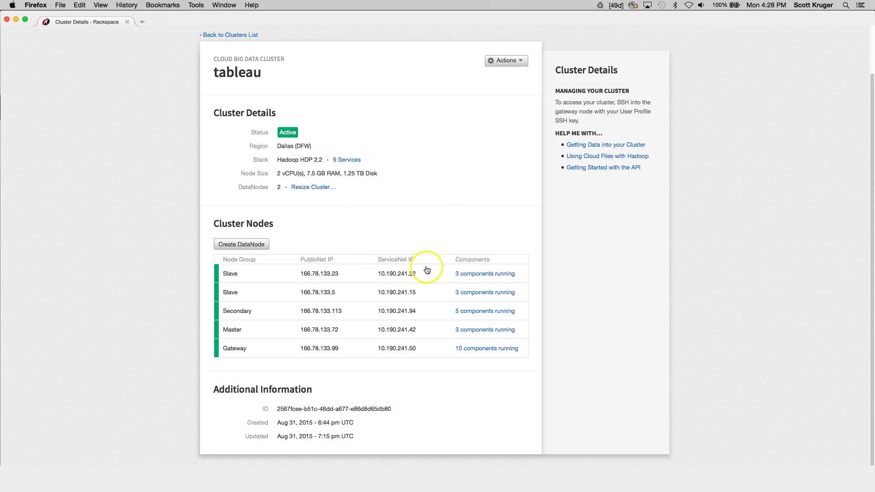
click(474, 349)
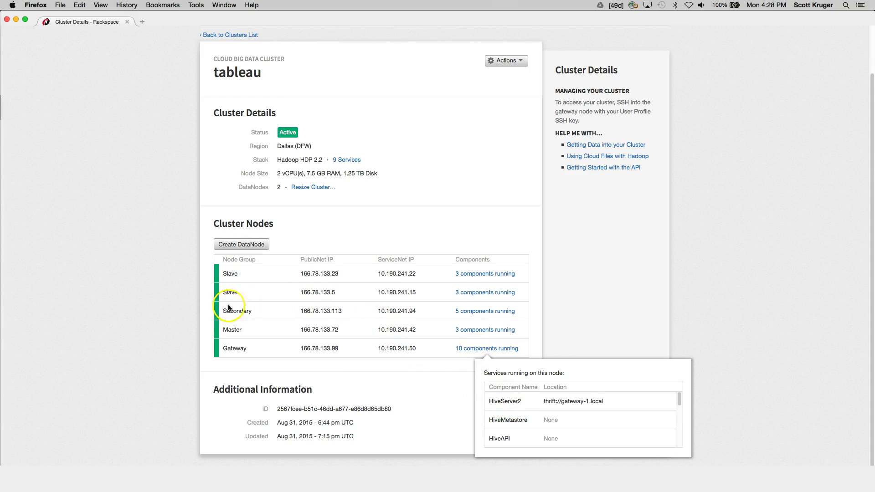
click(151, 299)
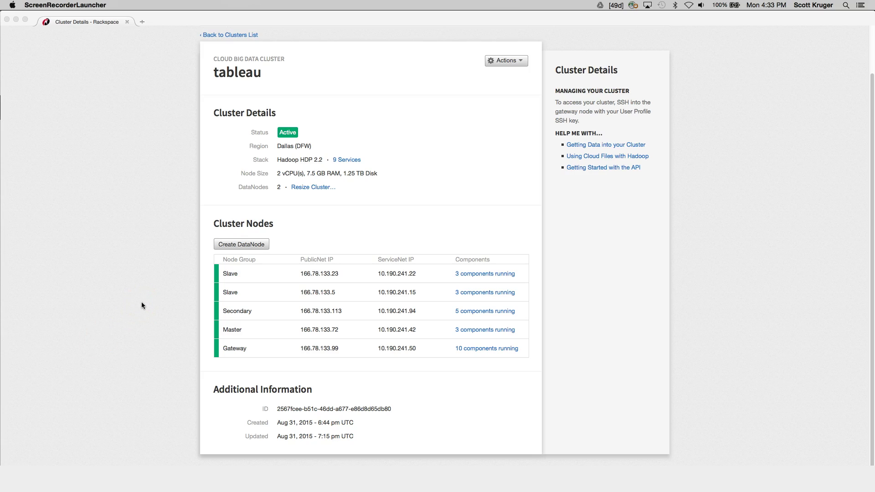
- Run 'pip install lavaclient' in iTerm, then return to the tableau cluster page in Firefox
key(super+Tab)
text(pip install lavaclient)
key(Return)
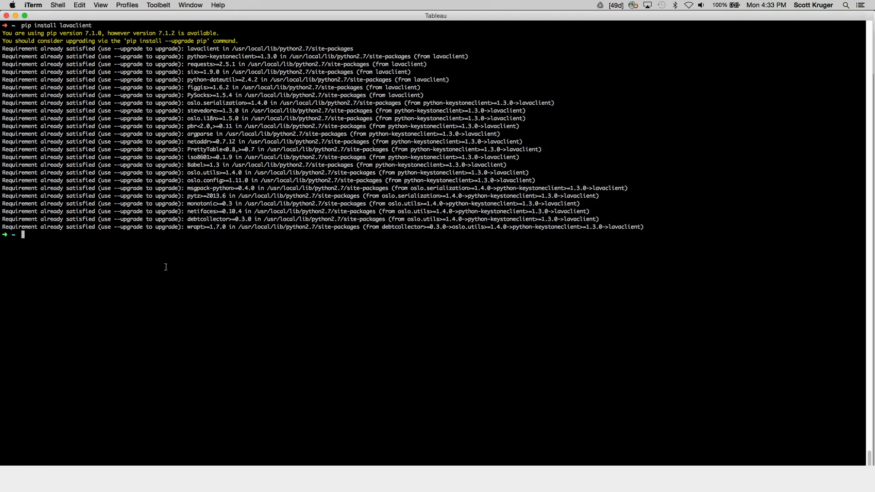
click(175, 264)
key(super+Tab)
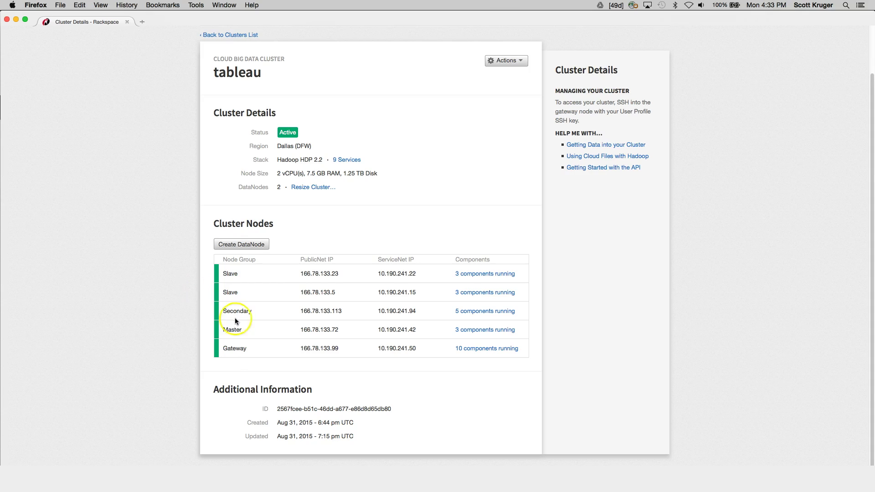
drag(276, 409, 337, 420)
click(336, 417)
key(super+alt+2)
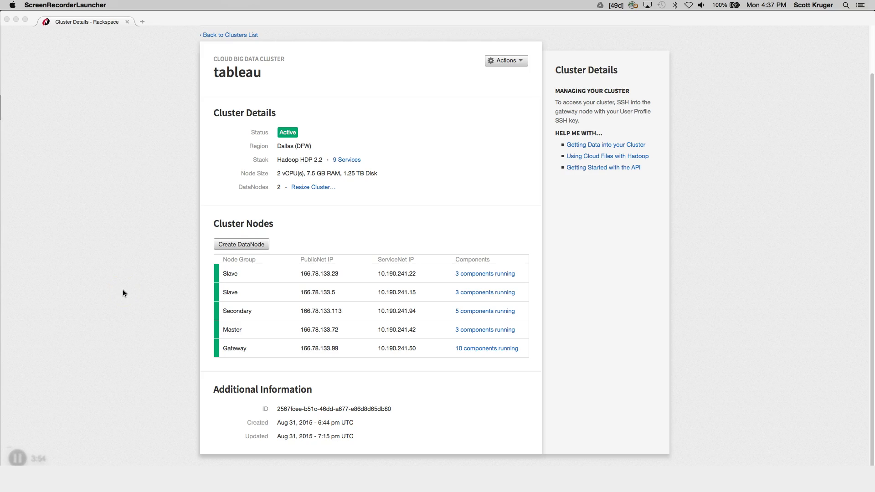
- Run the lava DFW clusters list and copy the tableau cluster's ID from the output
key(super+Tab)
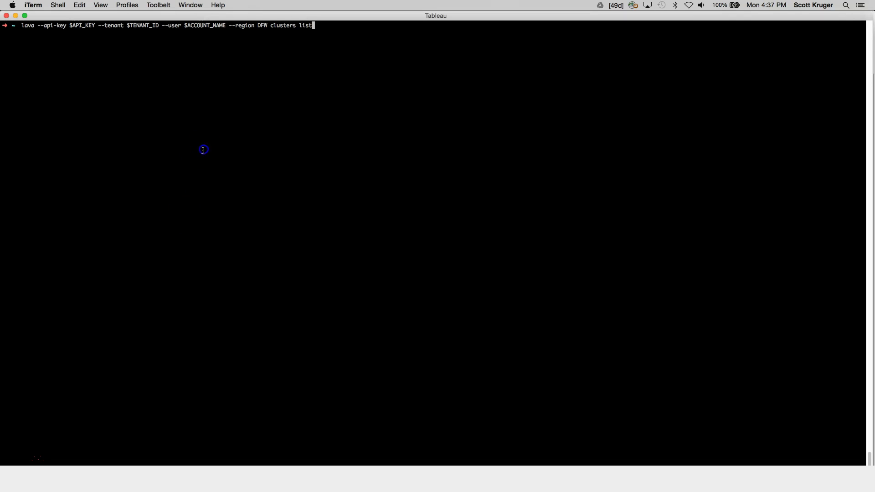
key(Return)
click(312, 109)
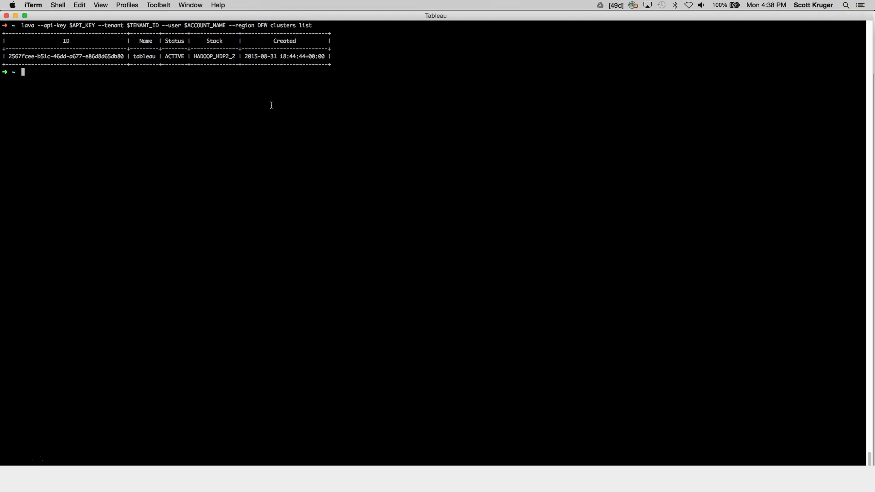
double_click(74, 57)
key(super+c)
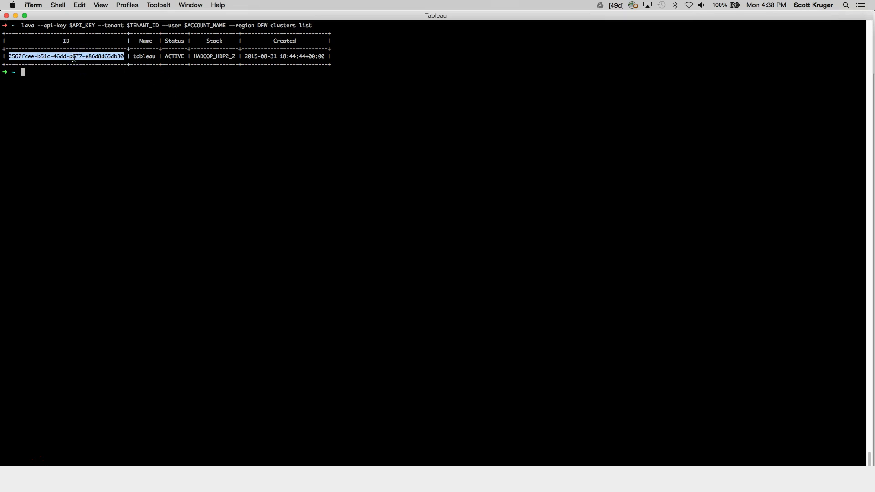
- Check the ID against the cluster page, then recall the lava command and trim the list subcommand
key(super+Tab)
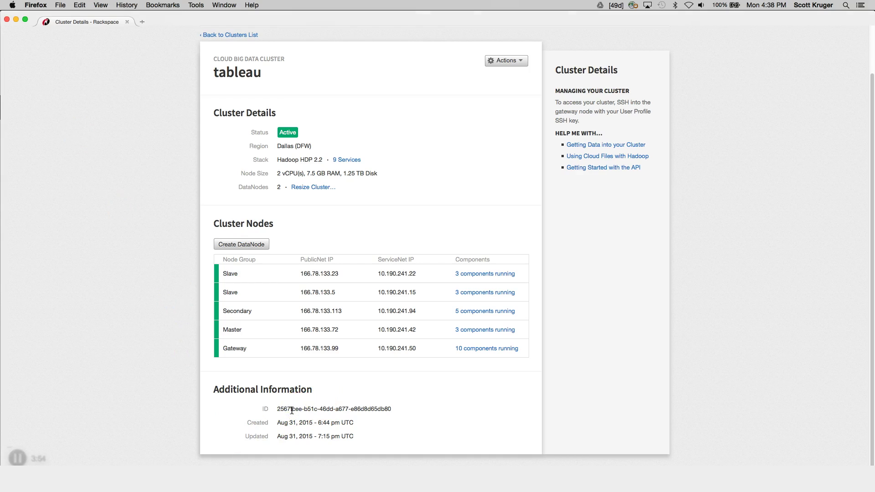
key(super+Tab)
click(250, 263)
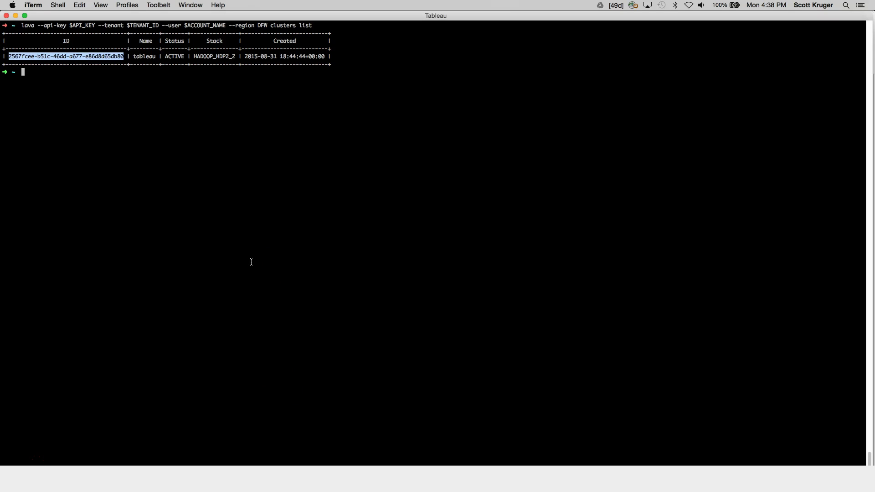
drag(211, 223, 154, 175)
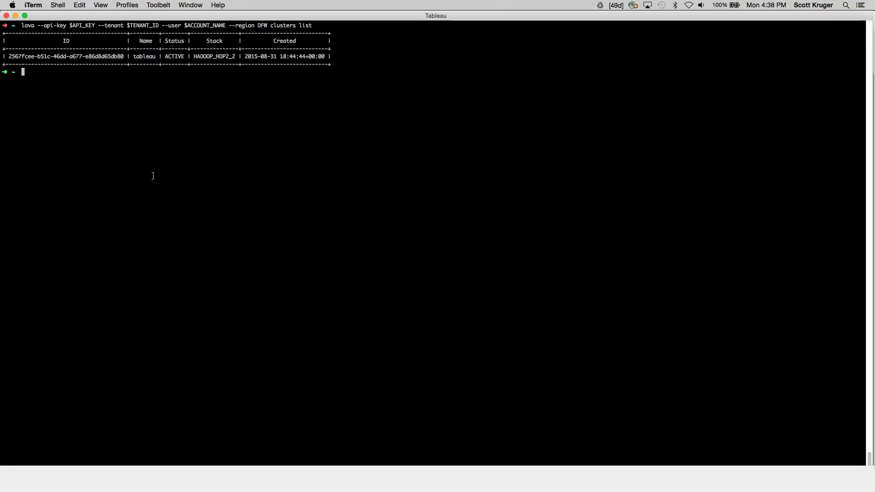
key(Up)
key(BackSpace)
key(BackSpace)
key(BackSpace)
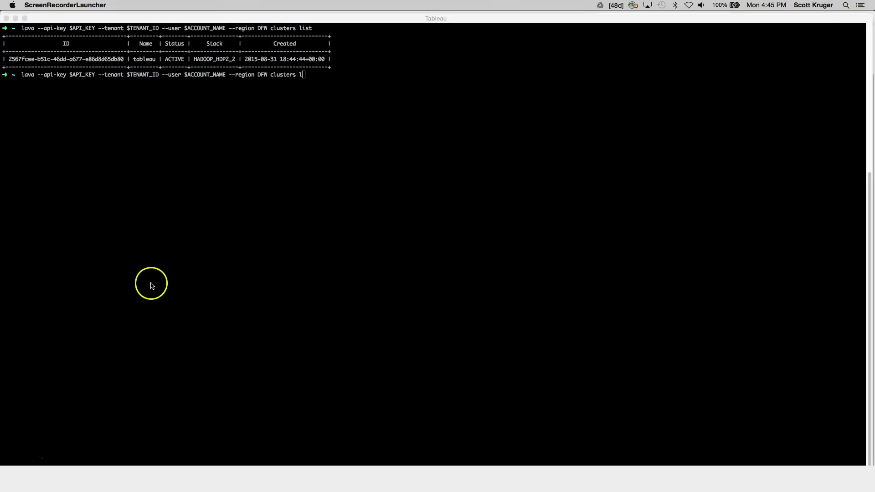
- Run 'lava clusters ssh_tunnel <cluster ID> 9999 10000 --component HiveServer2' with the pasted cluster ID
click(119, 261)
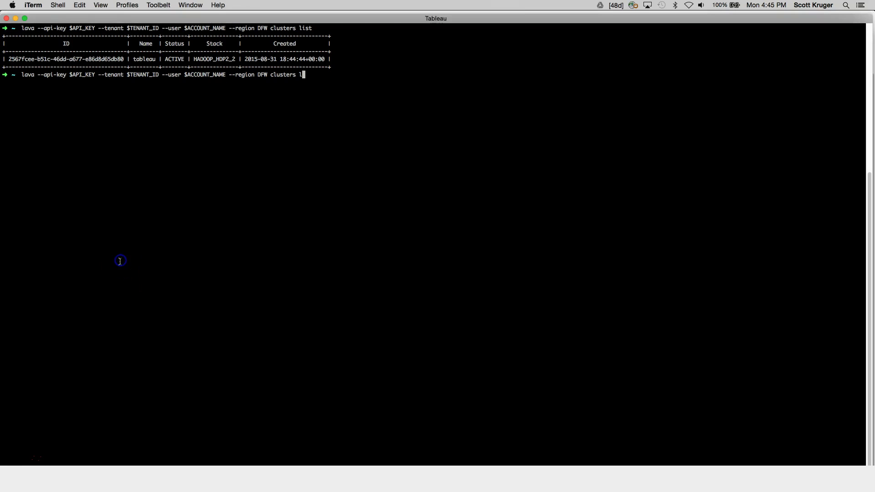
key(BackSpace)
text(ssh_tunnel)
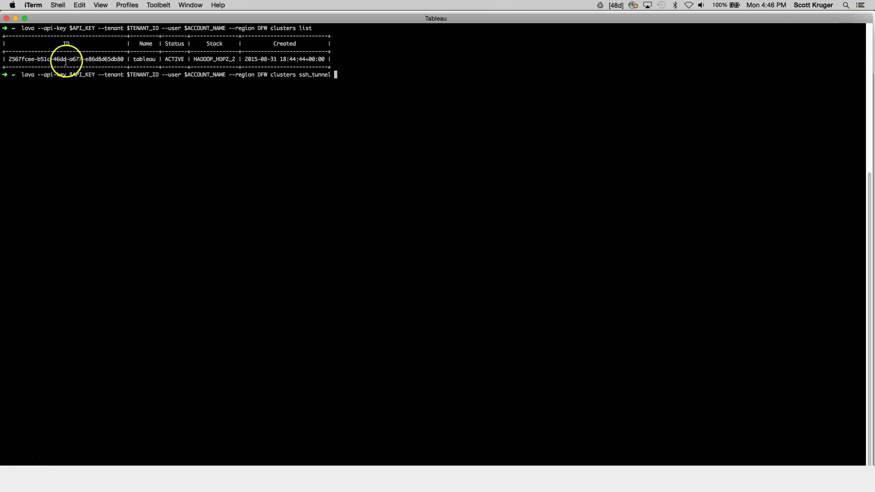
double_click(66, 61)
middle_click(135, 114)
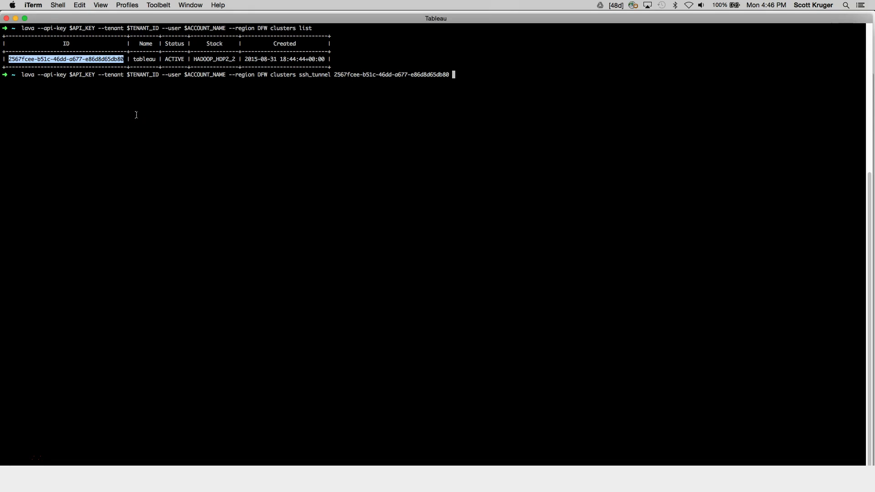
text(9999 10000)
text(--component HiveServer)
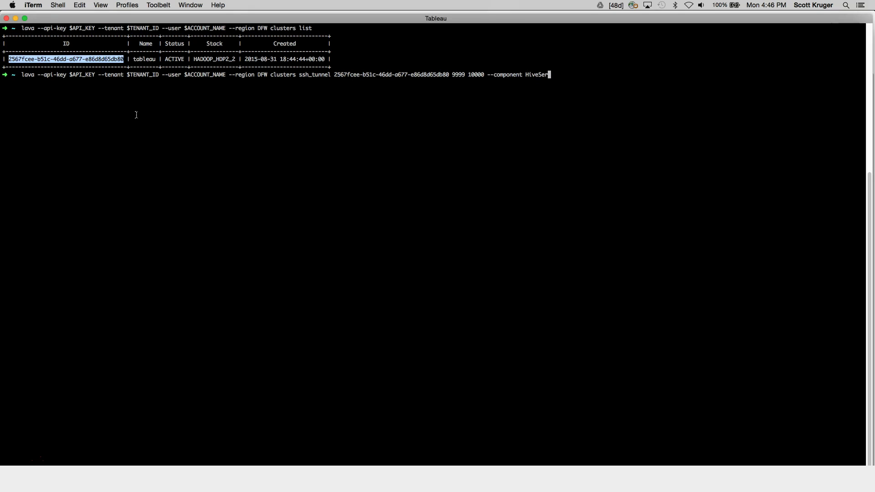
text(2)
key(Return)
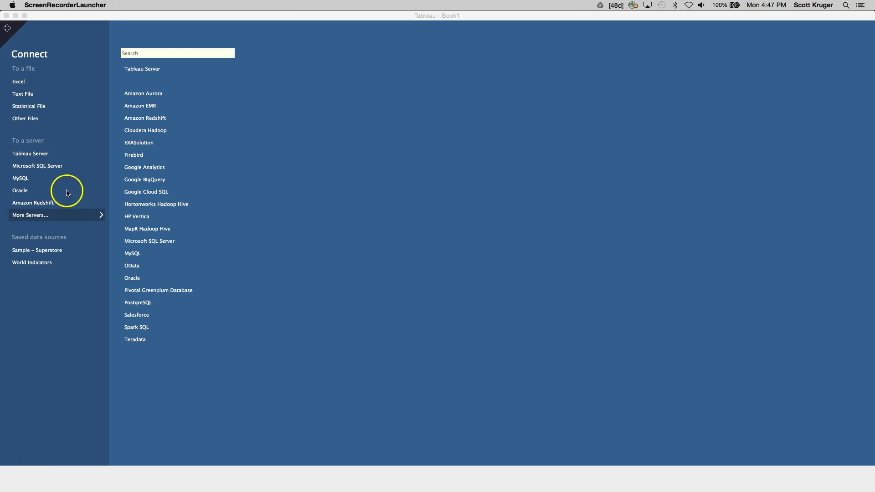
- In Tableau, choose the Hortonworks Hadoop Hive connector with server localhost and port 9999
click(44, 221)
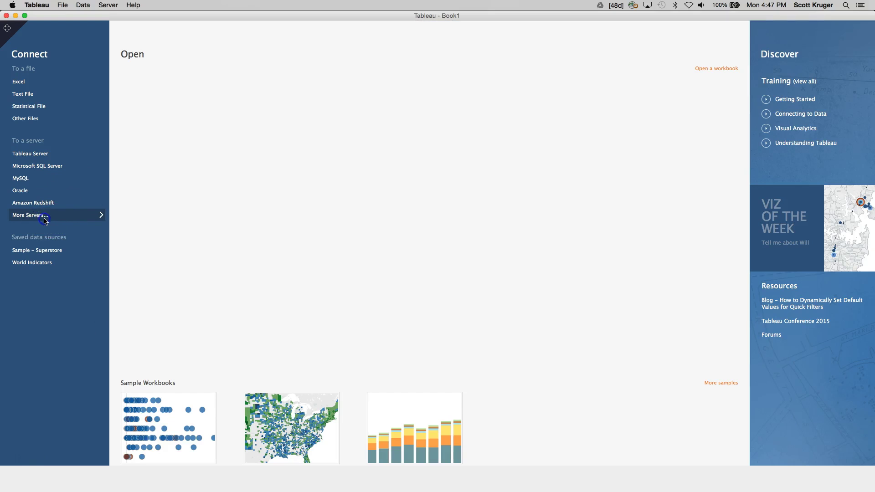
click(80, 216)
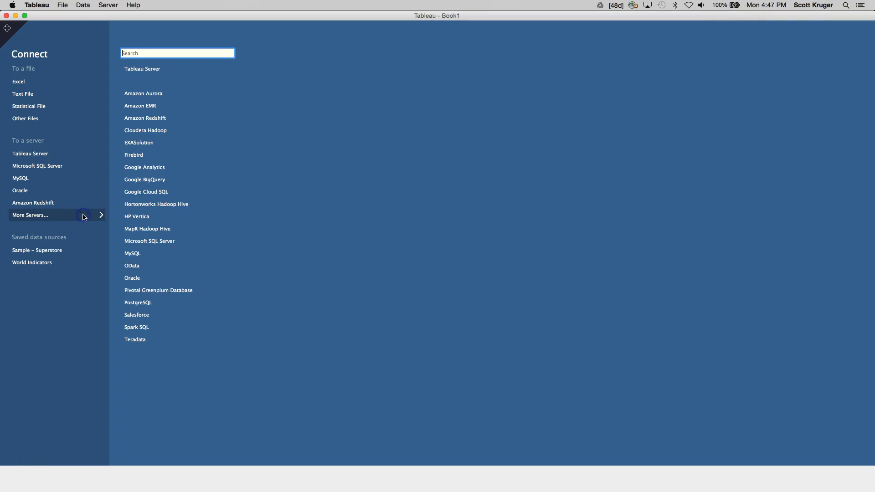
click(158, 206)
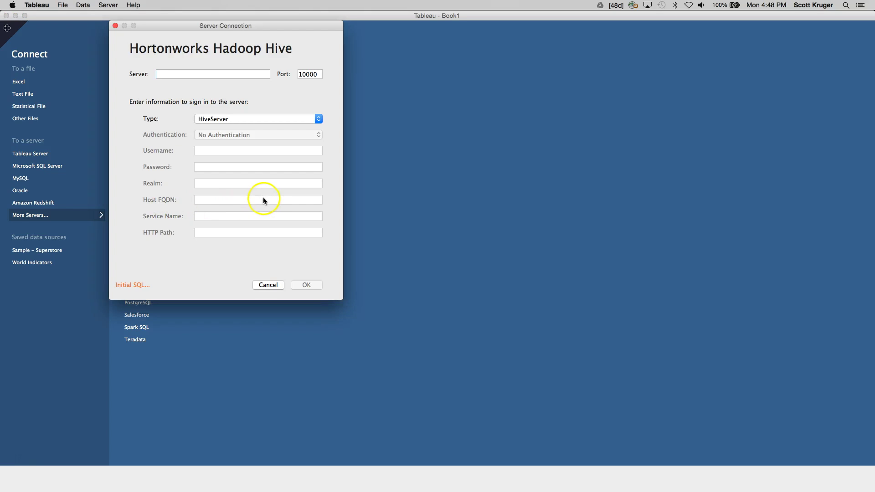
click(174, 75)
text(localhost)
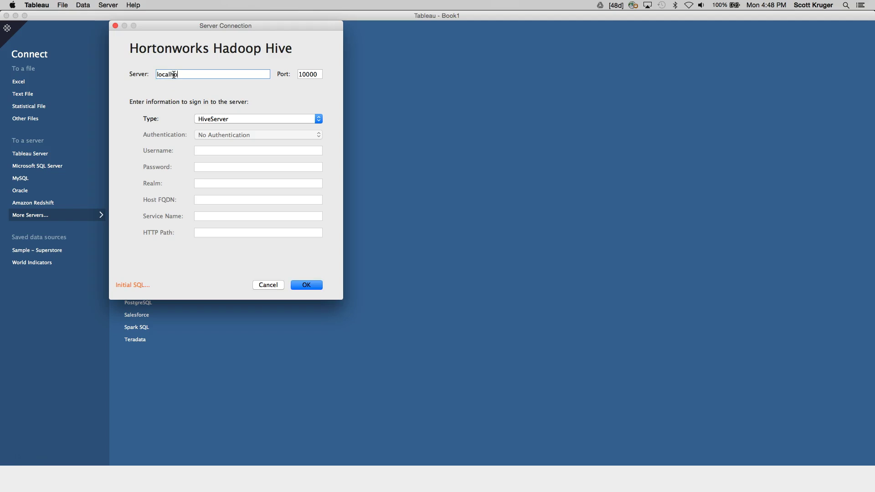
double_click(306, 77)
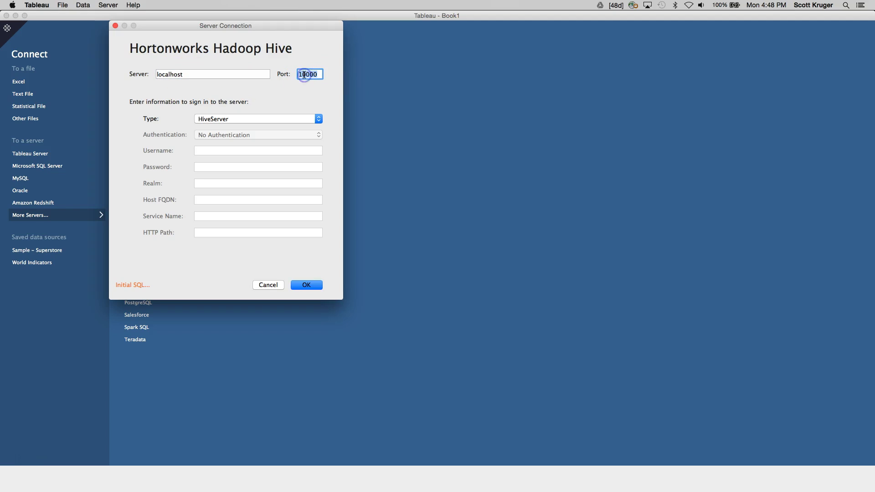
text(9999)
- Set type HiveServer2 with User Name authentication, enter the username, and connect
click(262, 120)
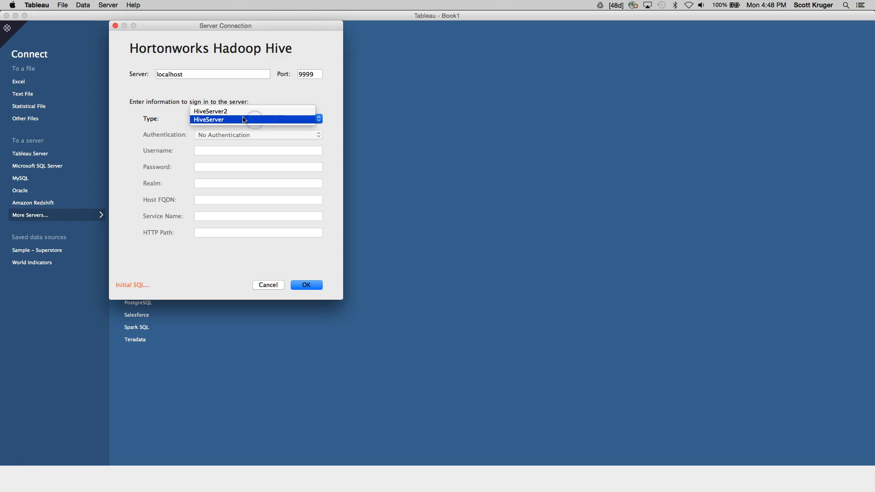
click(237, 114)
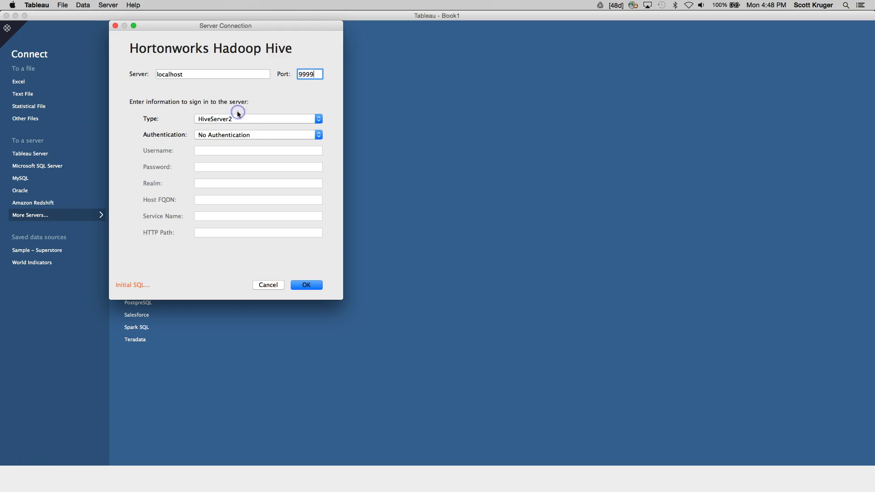
click(234, 135)
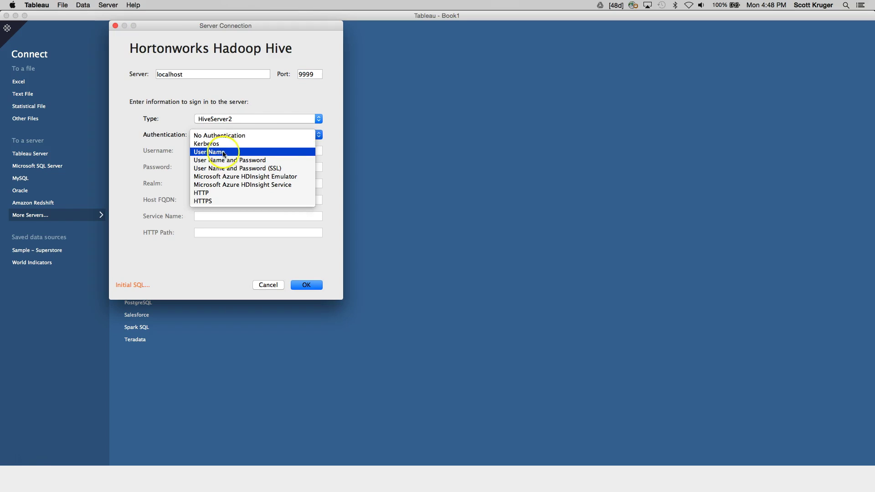
click(223, 152)
click(212, 151)
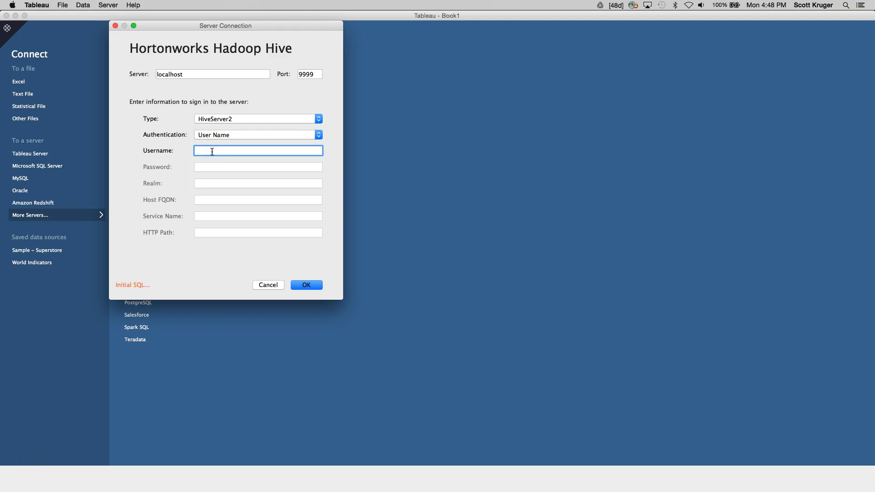
text(hue)
click(307, 289)
click(304, 266)
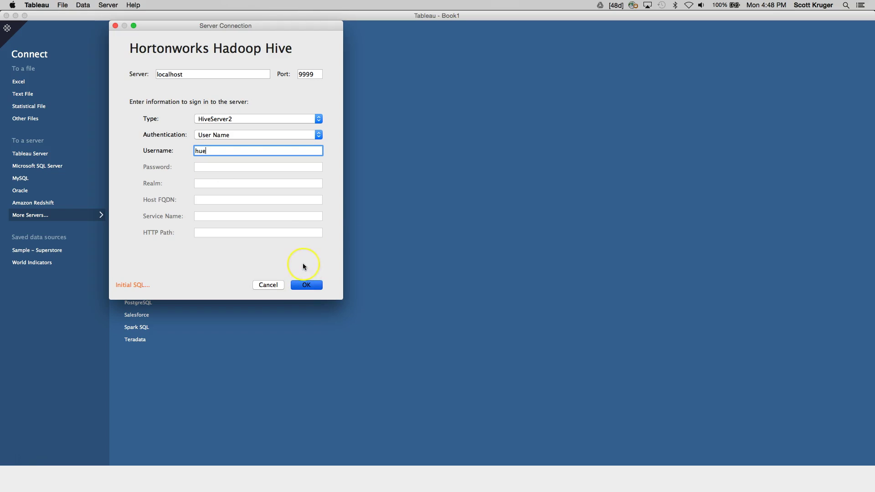